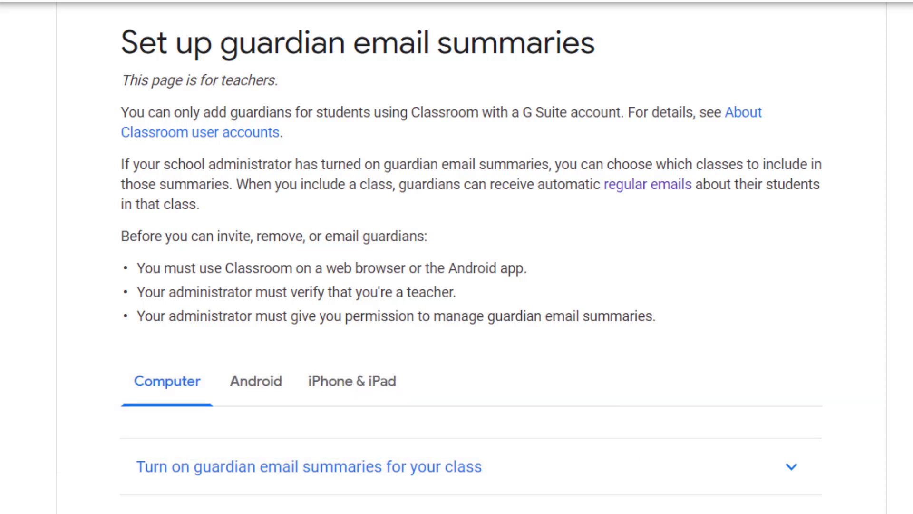
# - Scroll through the 'Set up guardian email summaries' help article's setup steps
pyautogui.scroll(-5, 273, 383)
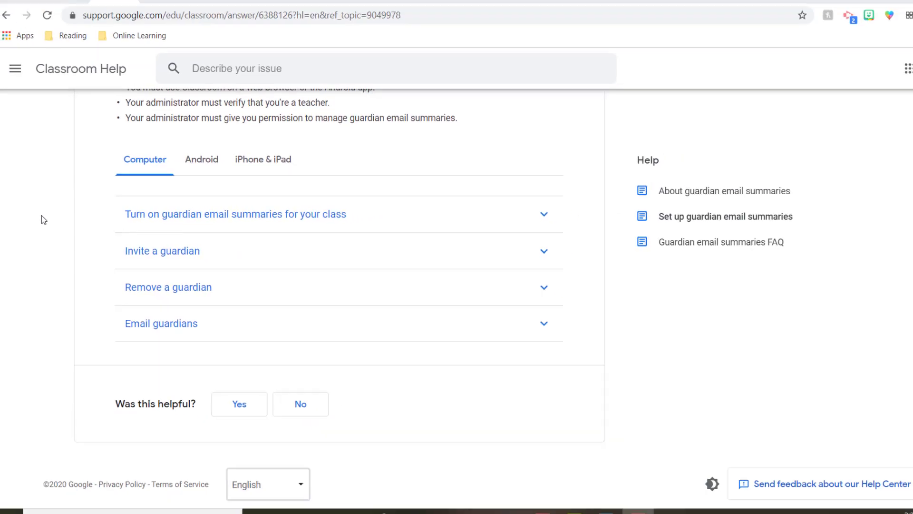
# - In the Sample Remote Learning Class settings, switch Guardian summaries on
pyautogui.click(75, 14)
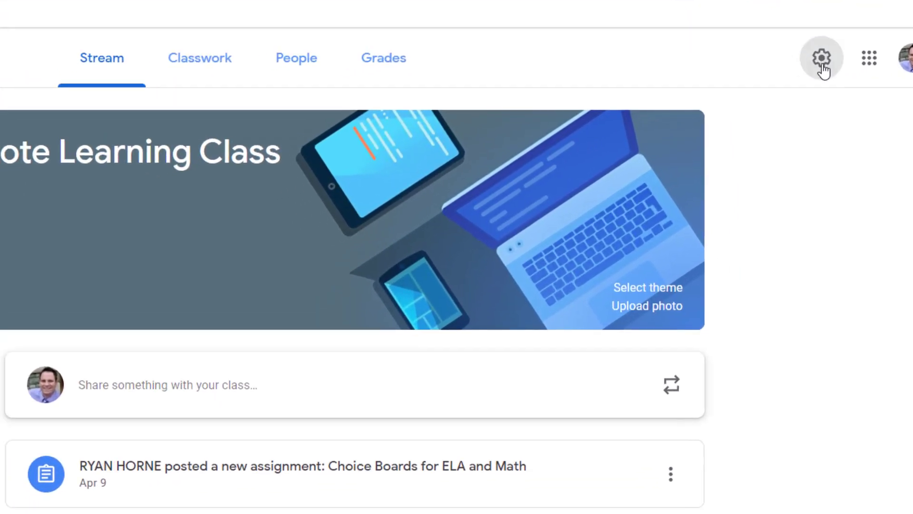
pyautogui.click(822, 59)
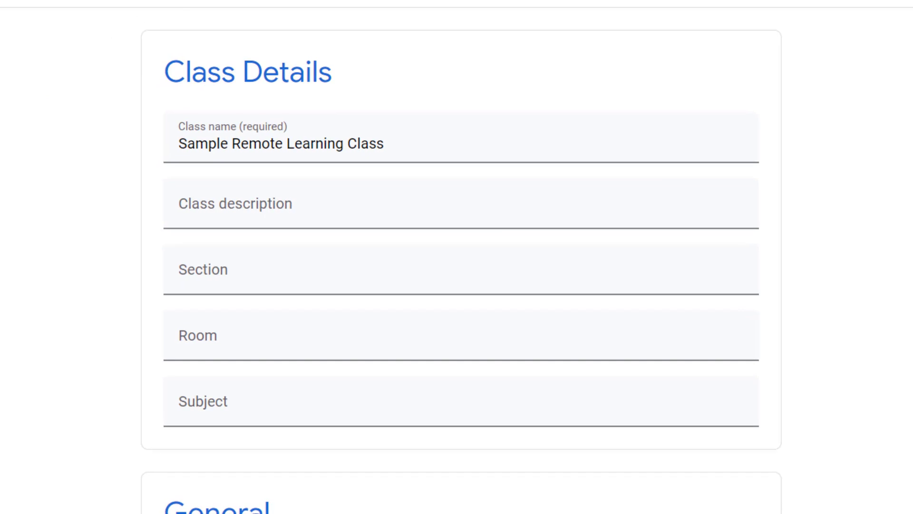
pyautogui.scroll(-13, 192, 124)
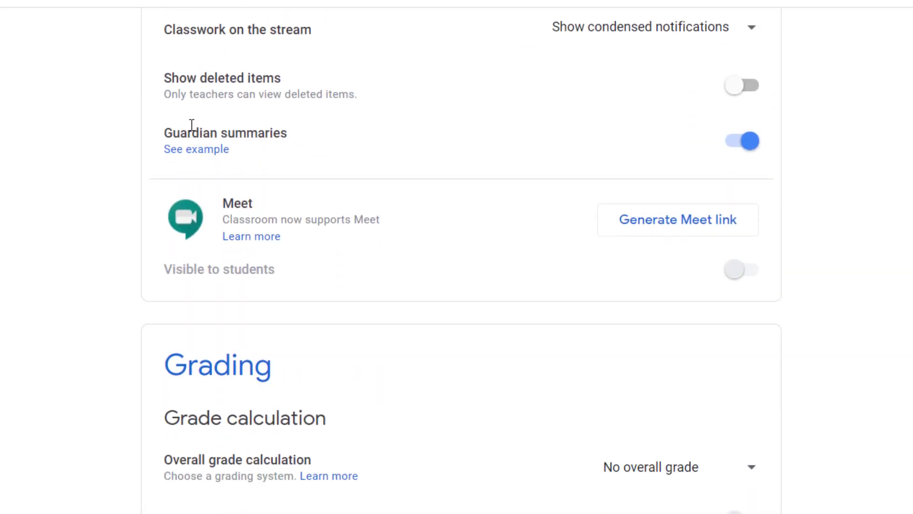
pyautogui.click(751, 141)
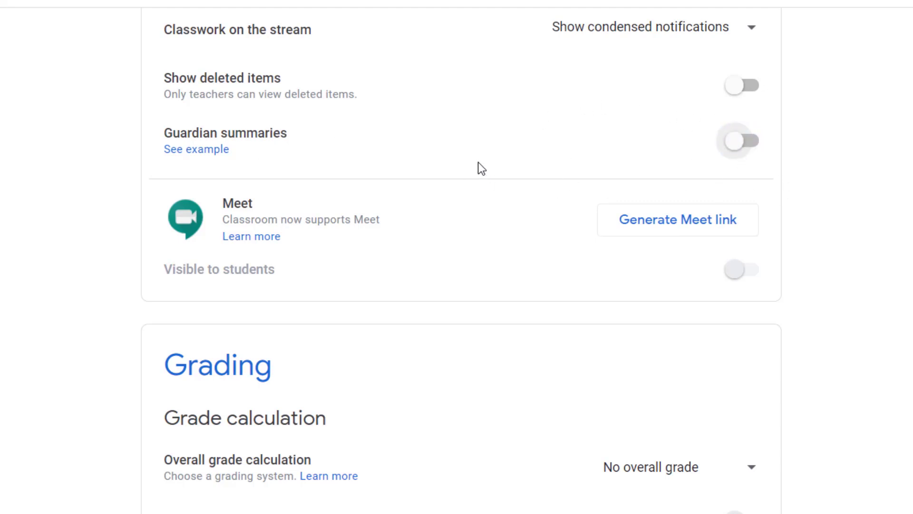
pyautogui.click(746, 143)
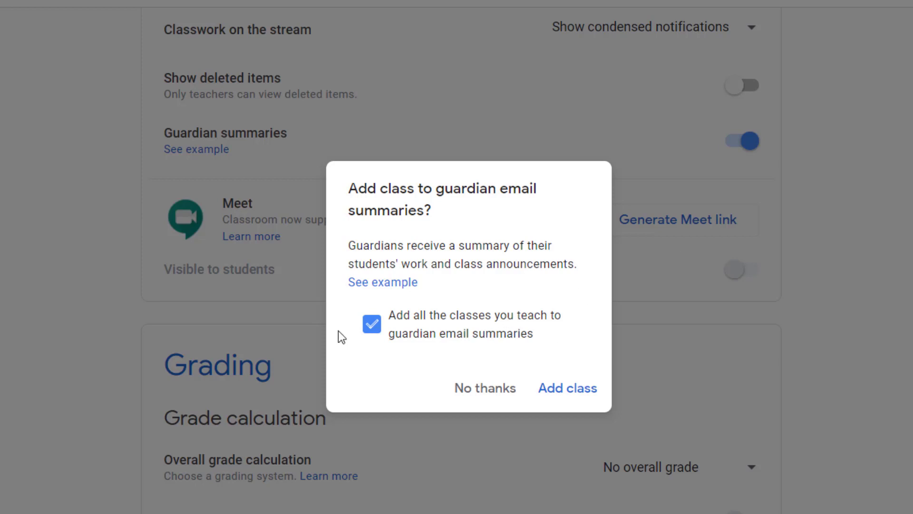
# - Keep 'Add all the classes you teach' checked, add the class, and save the settings
pyautogui.click(369, 326)
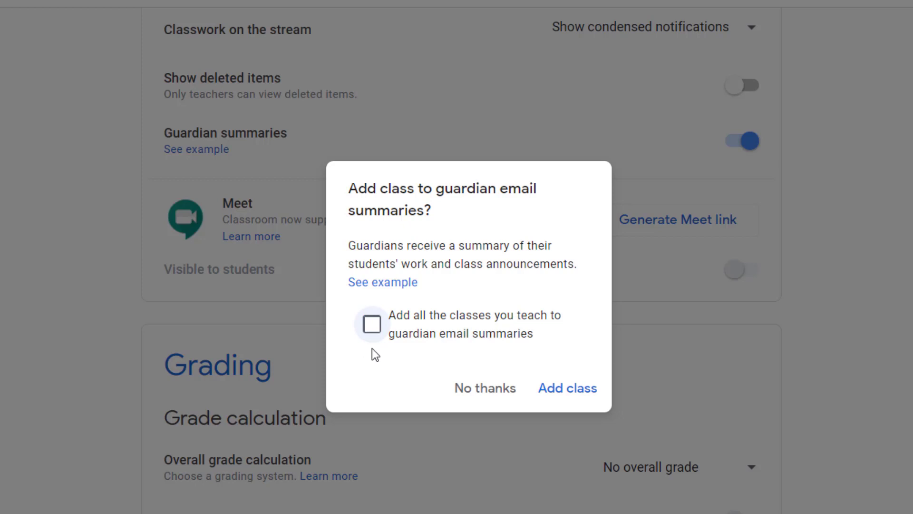
pyautogui.click(376, 338)
pyautogui.click(562, 410)
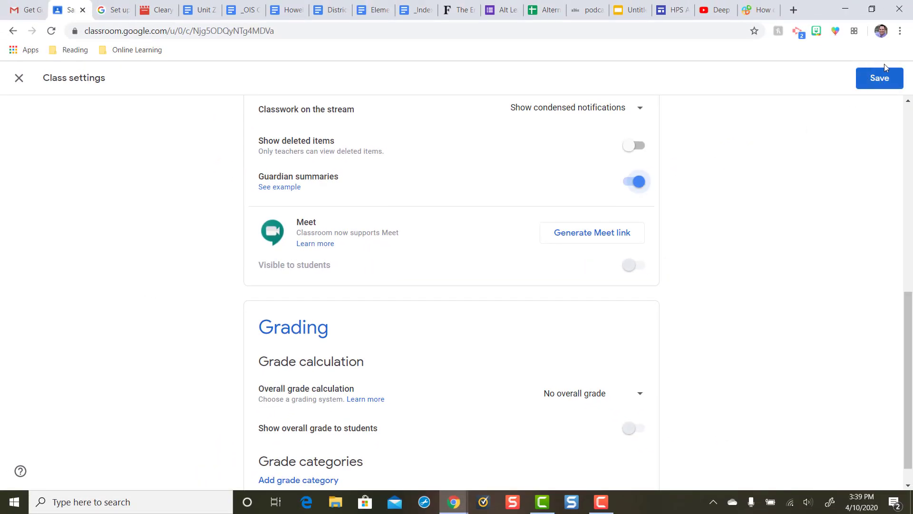
pyautogui.click(880, 78)
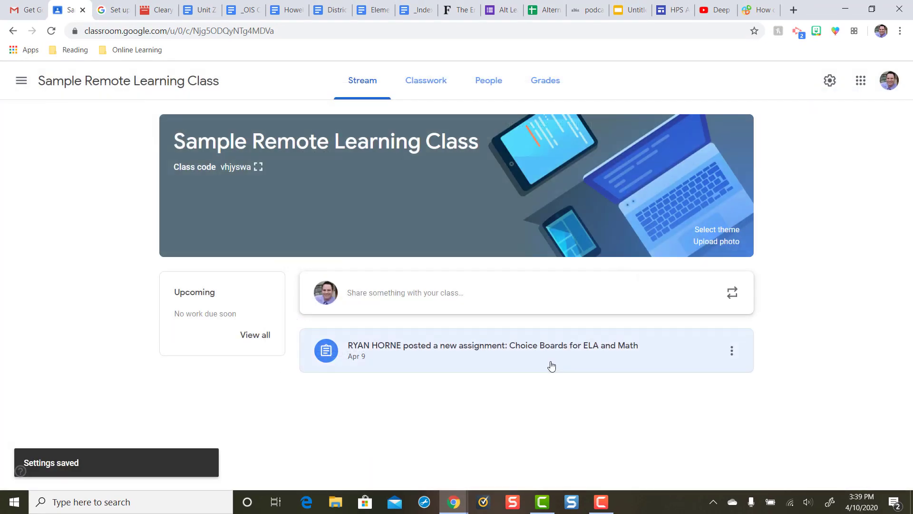
# - Open the class People roster showing each student's guardian status
pyautogui.click(109, 11)
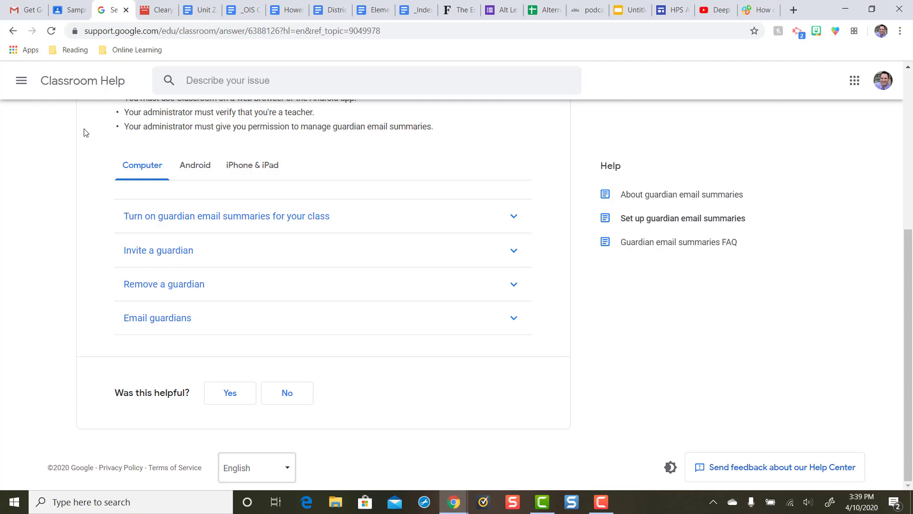
pyautogui.click(76, 6)
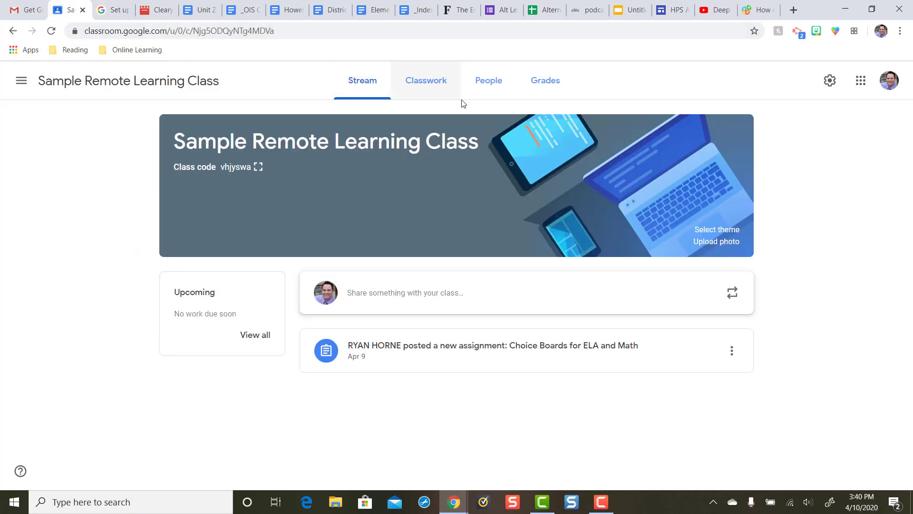
pyautogui.click(488, 85)
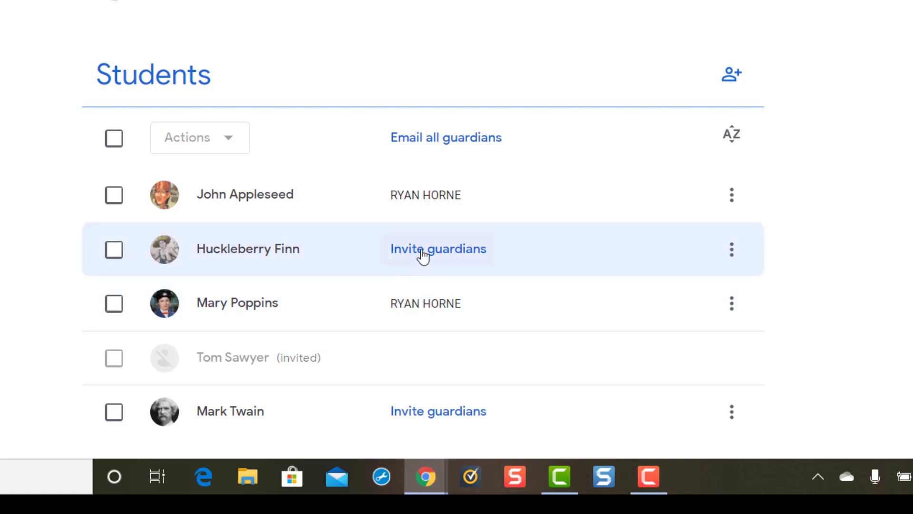
# - Invite a guardian for the second student by pasting the guardian's e-mail address
pyautogui.click(407, 256)
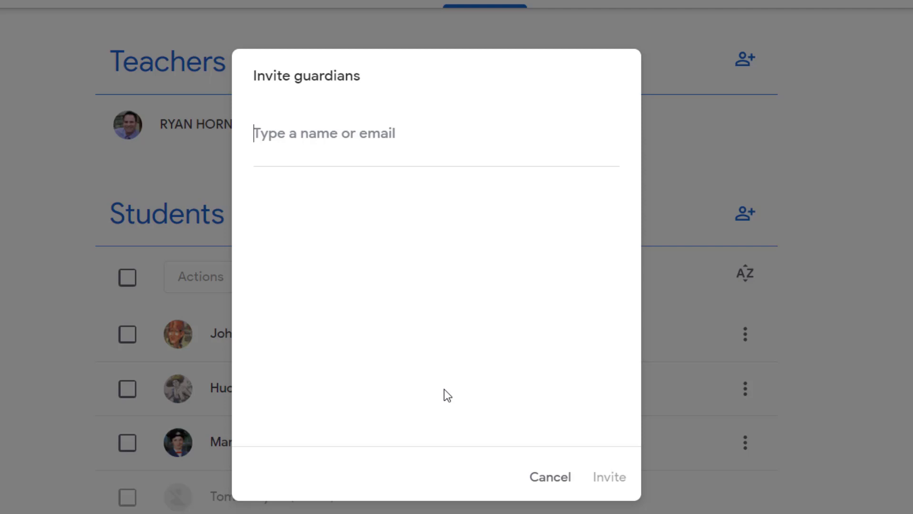
pyautogui.rightClick(422, 137)
pyautogui.click(485, 287)
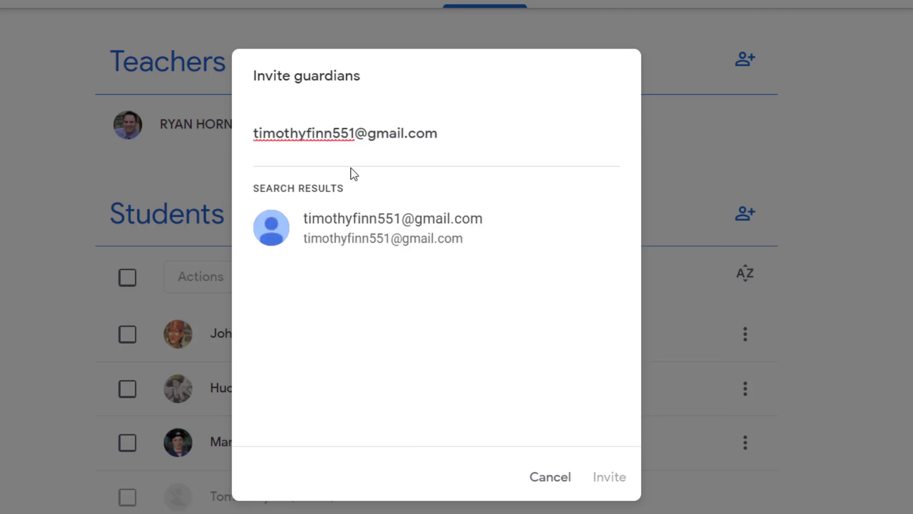
pyautogui.click(319, 240)
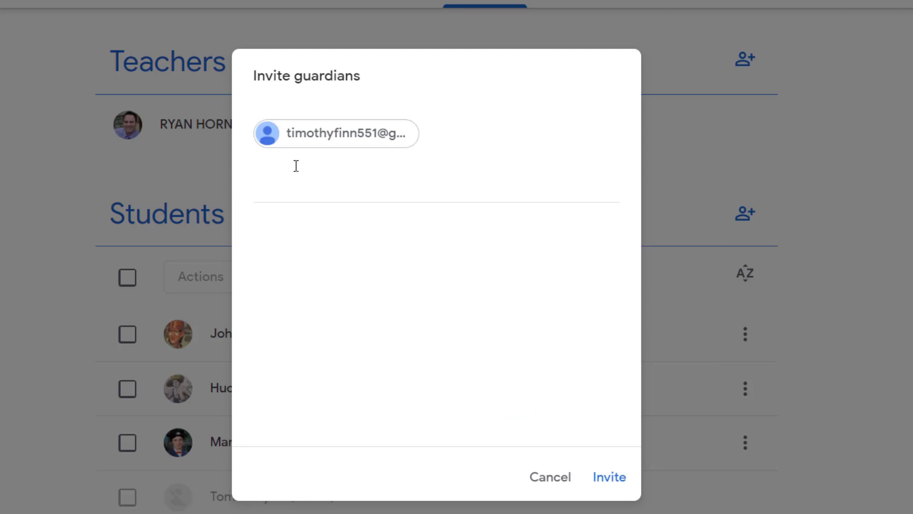
pyautogui.click(609, 477)
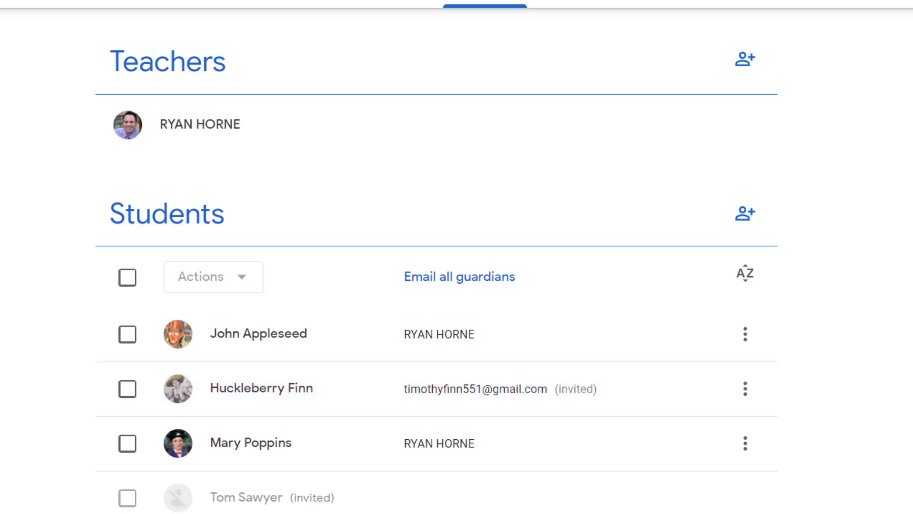
# - Open the Classroom guardian invitation email in the guardian's Gmail inbox and scroll through it
pyautogui.moveTo(453, 501)
pyautogui.click(520, 454)
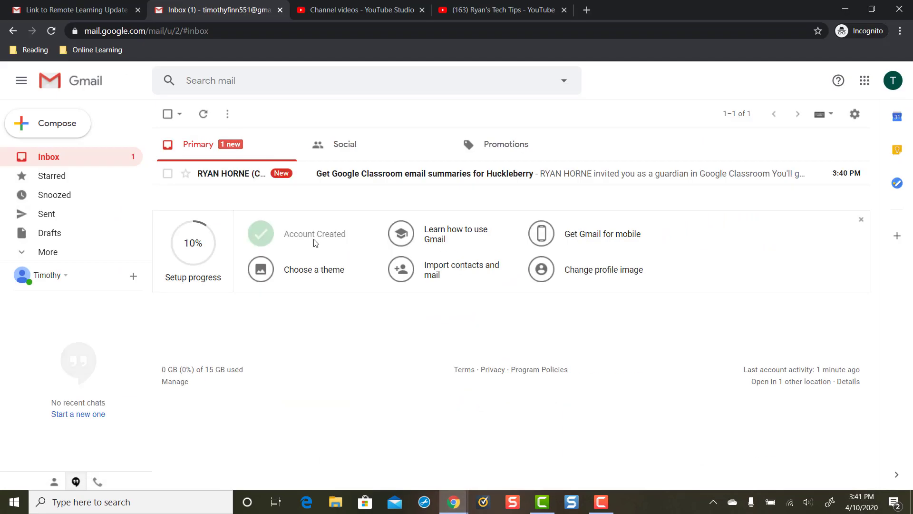
pyautogui.click(337, 184)
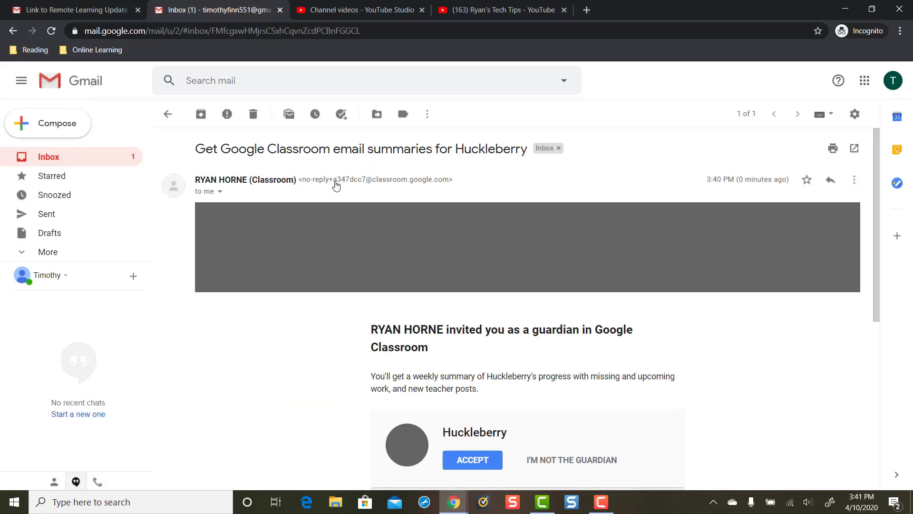
pyautogui.scroll(-4, 358, 330)
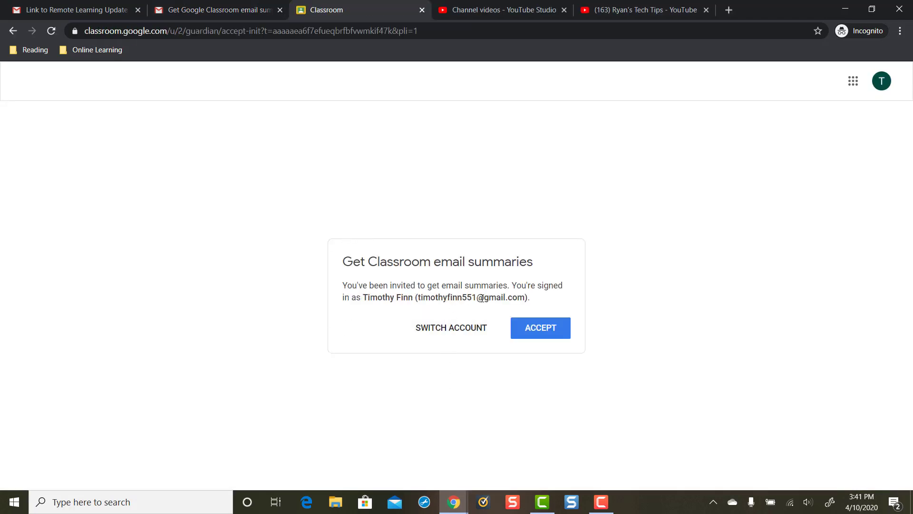
pyautogui.click(552, 336)
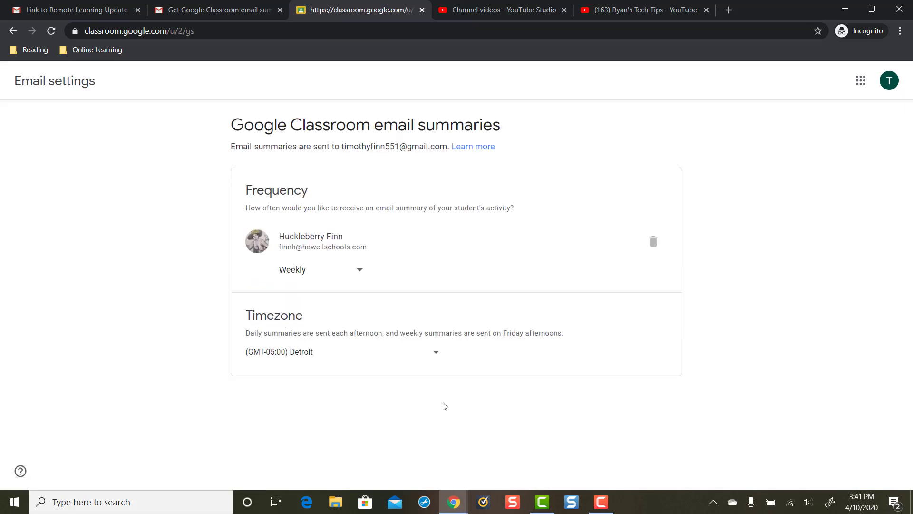
pyautogui.click(360, 271)
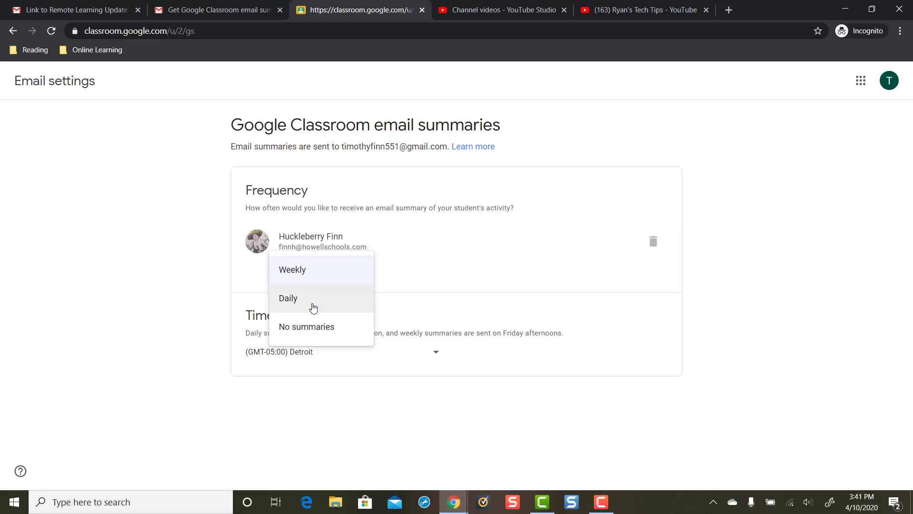
pyautogui.click(141, 271)
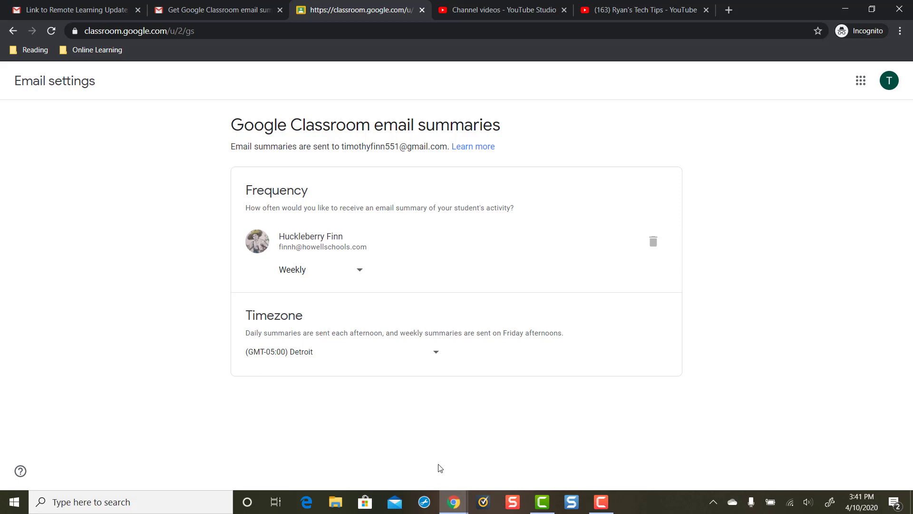
pyautogui.click(456, 502)
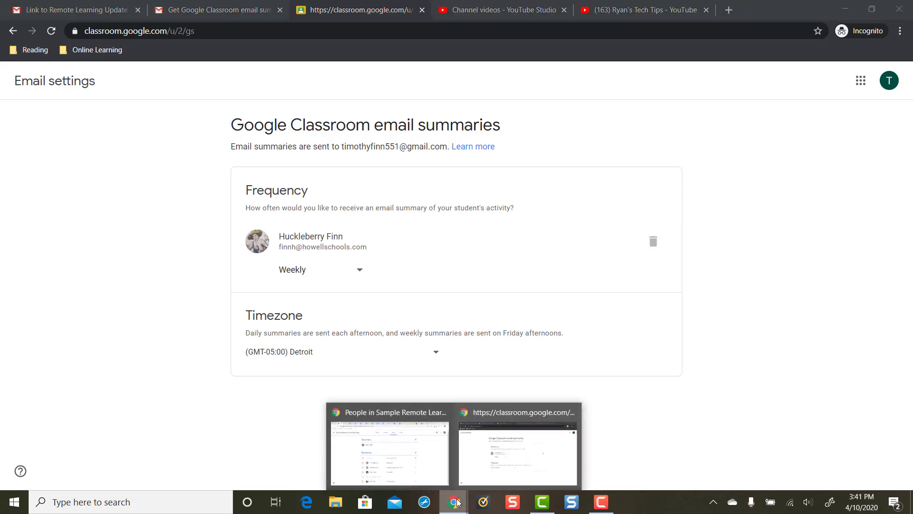
# - Reload the People page to confirm the invited guardian is linked, then return to the help article
pyautogui.click(398, 409)
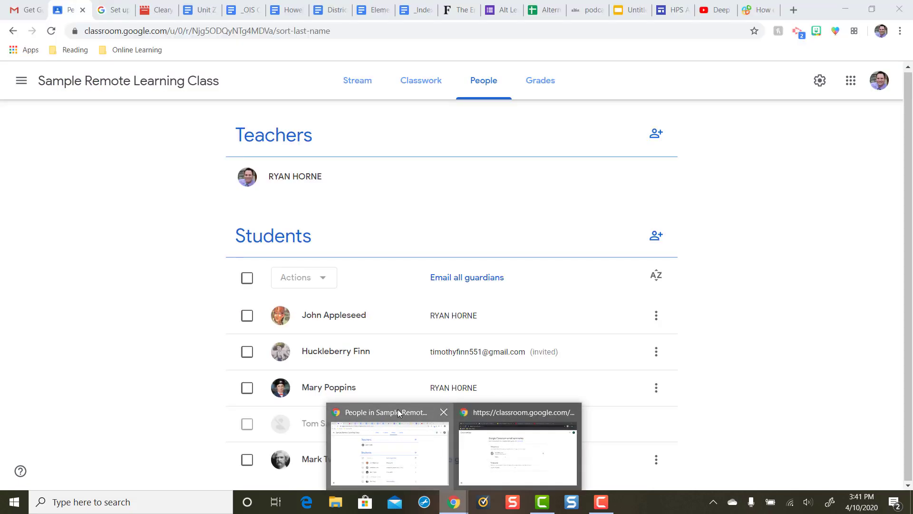
pyautogui.click(52, 31)
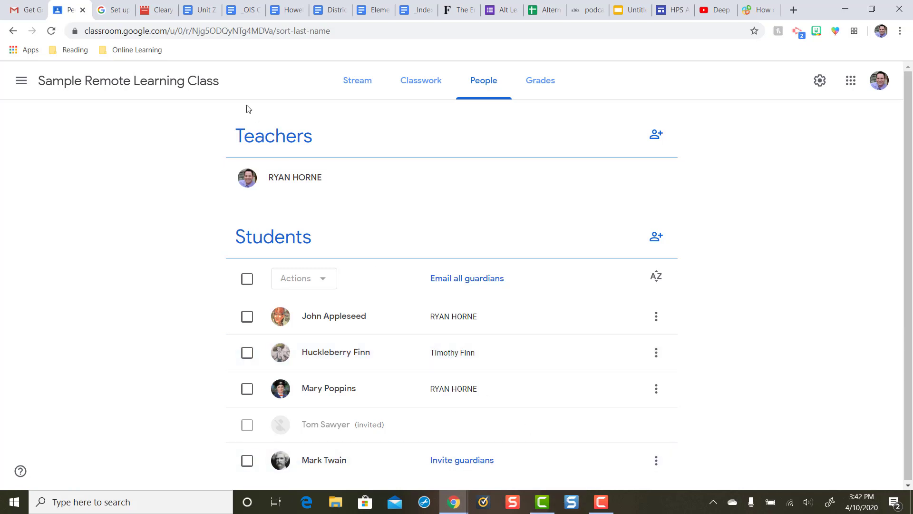
pyautogui.click(123, 11)
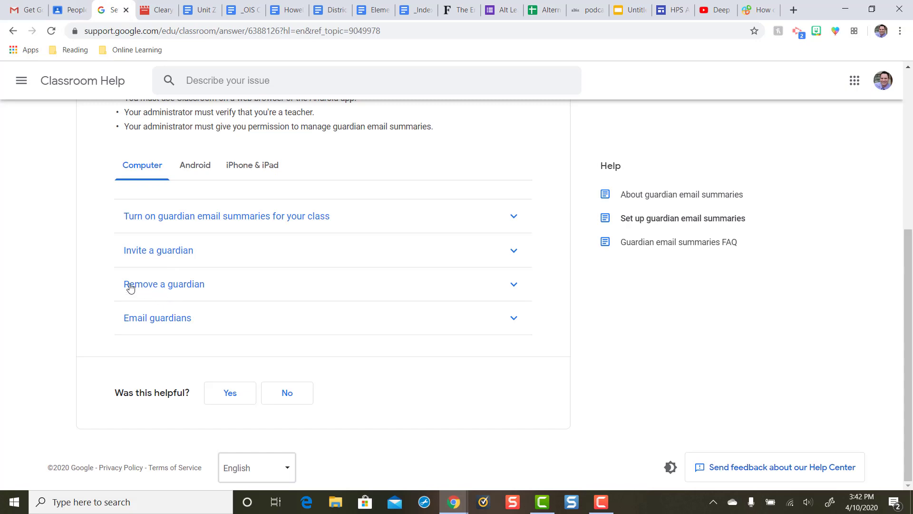
# - Expand the 'Remove a guardian' instructions and read through its steps
pyautogui.click(233, 288)
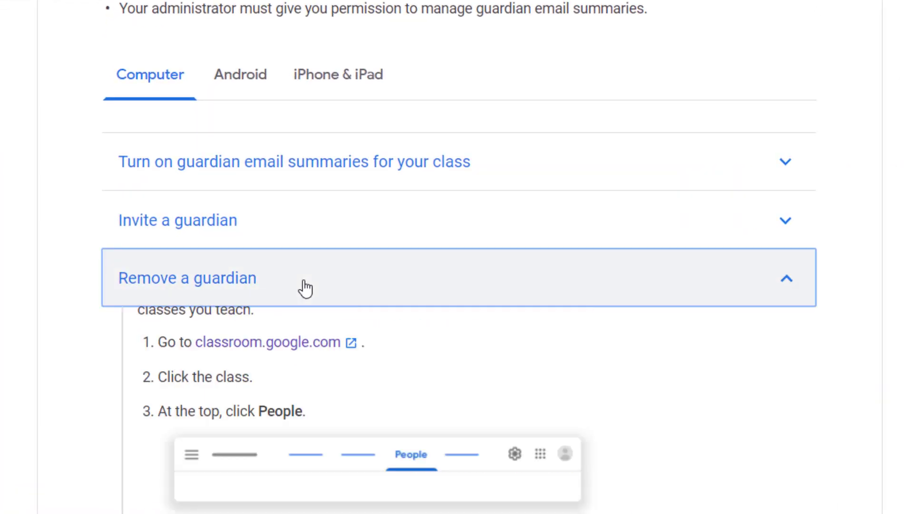
pyautogui.scroll(-6, 71, 269)
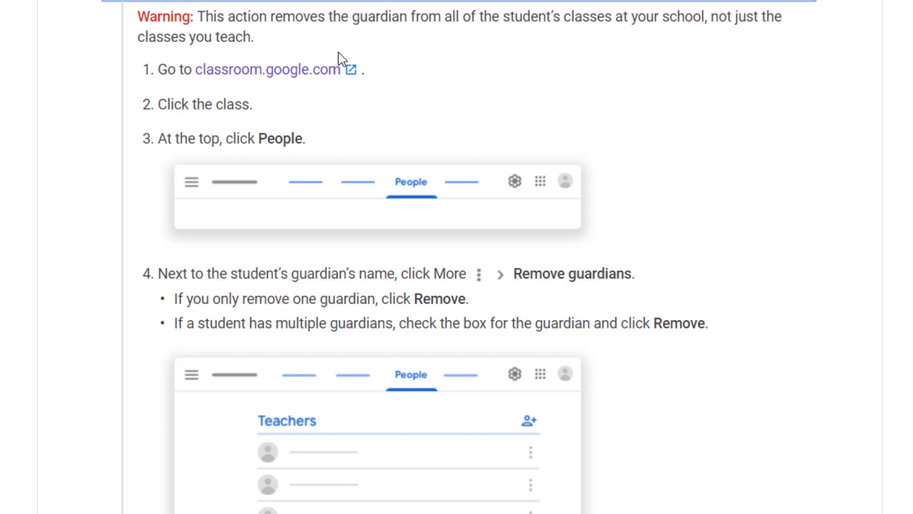
pyautogui.scroll(2, 339, 61)
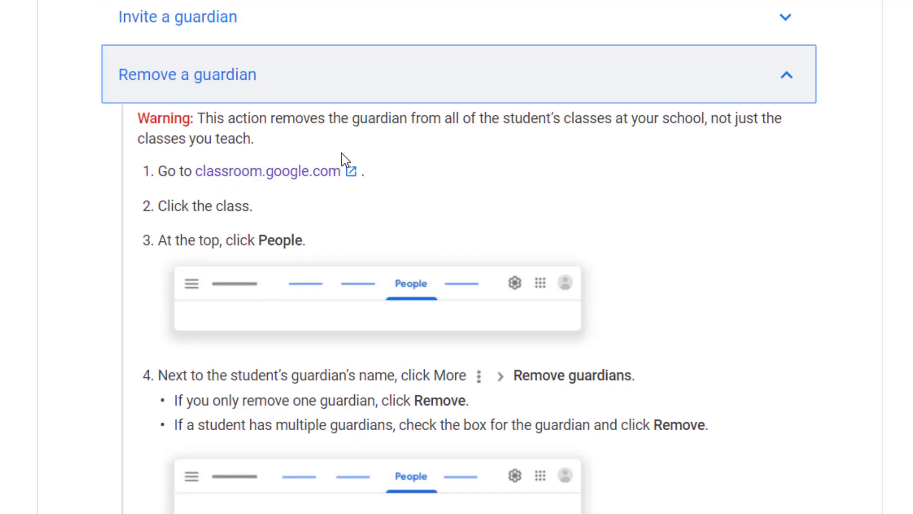
pyautogui.click(179, 93)
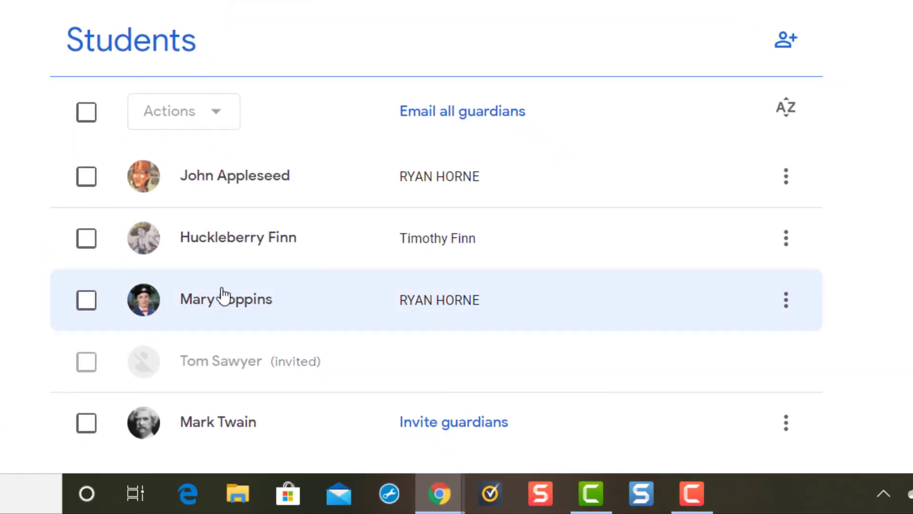
# - Start removing a student's guardian from the roster menu, then cancel at the confirmation
pyautogui.click(792, 298)
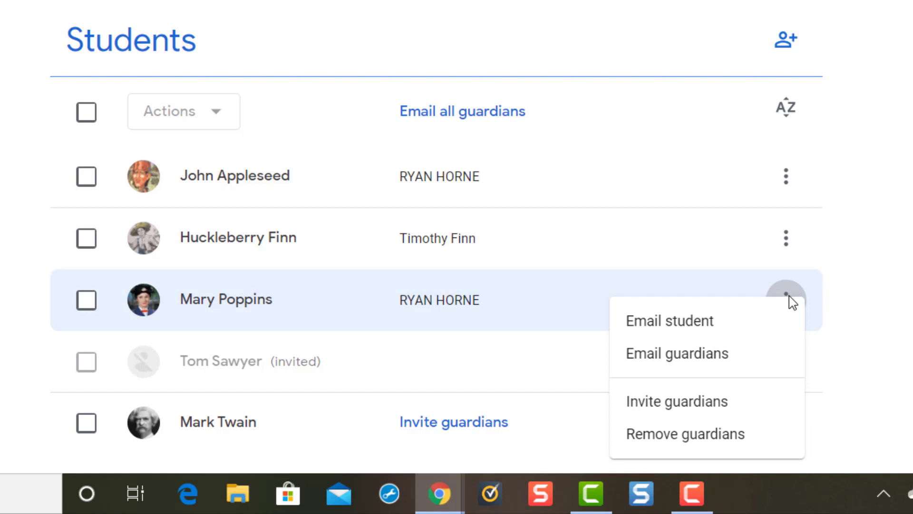
pyautogui.click(684, 445)
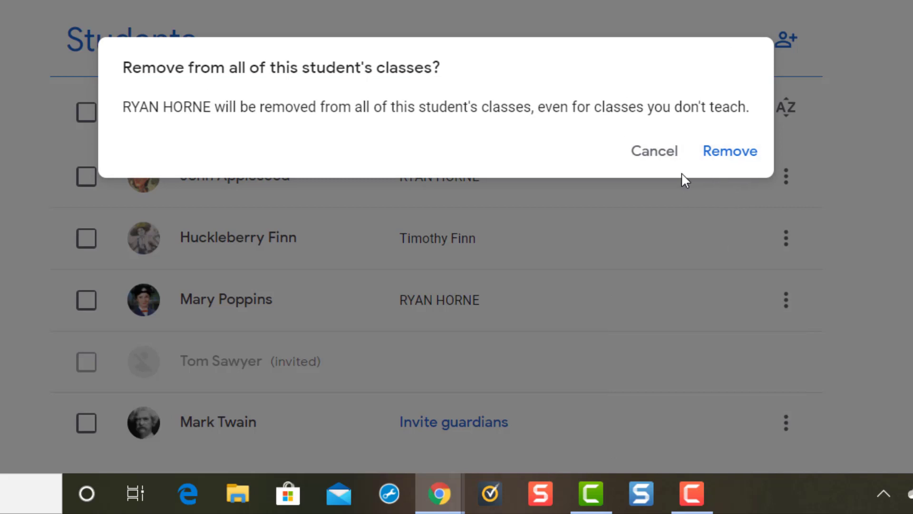
pyautogui.click(666, 163)
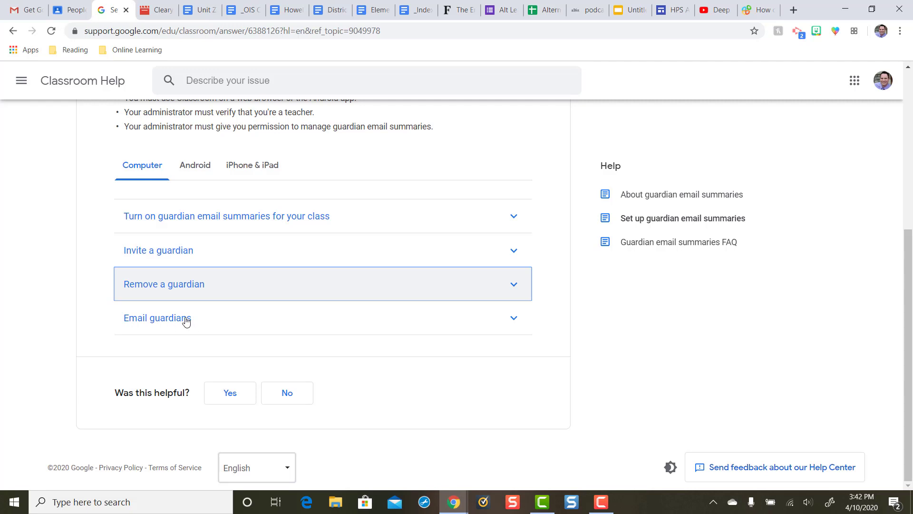
# - Close the unsent email to all guardians and scroll the guardian help article again
pyautogui.hotkey('ctrl', 'shift', 'Tab')
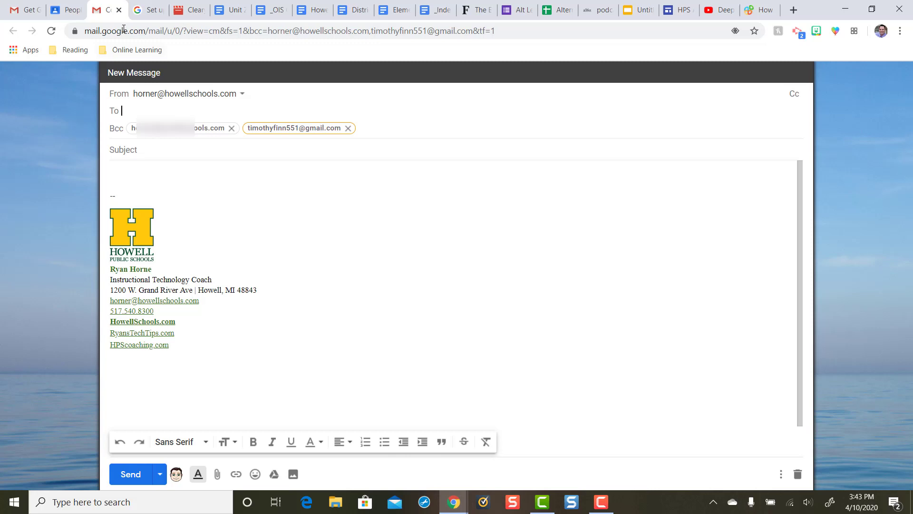
pyautogui.click(119, 10)
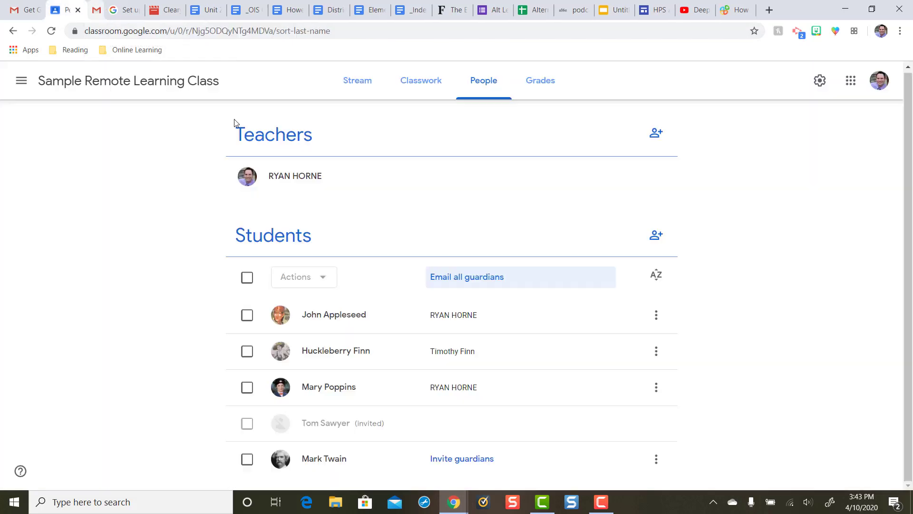
pyautogui.click(112, 9)
pyautogui.scroll(6, 211, 243)
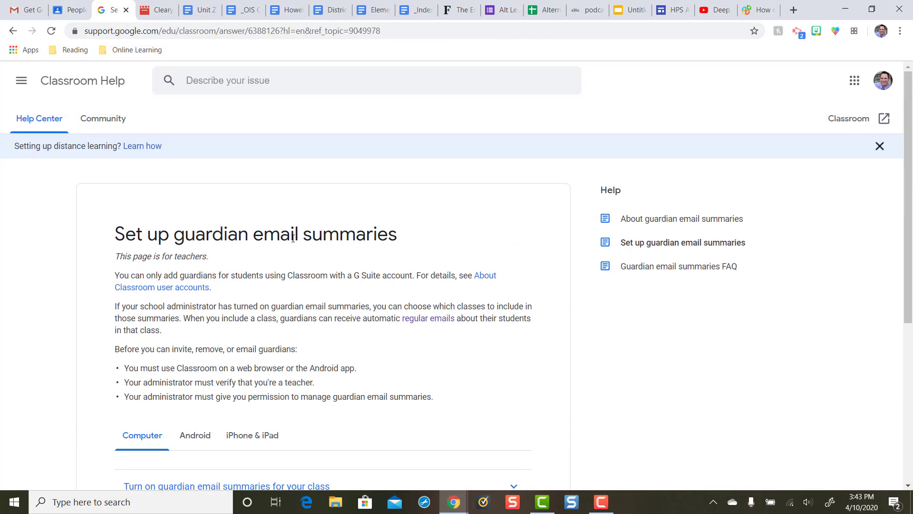
pyautogui.scroll(-2, 292, 237)
pyautogui.scroll(-2, 303, 295)
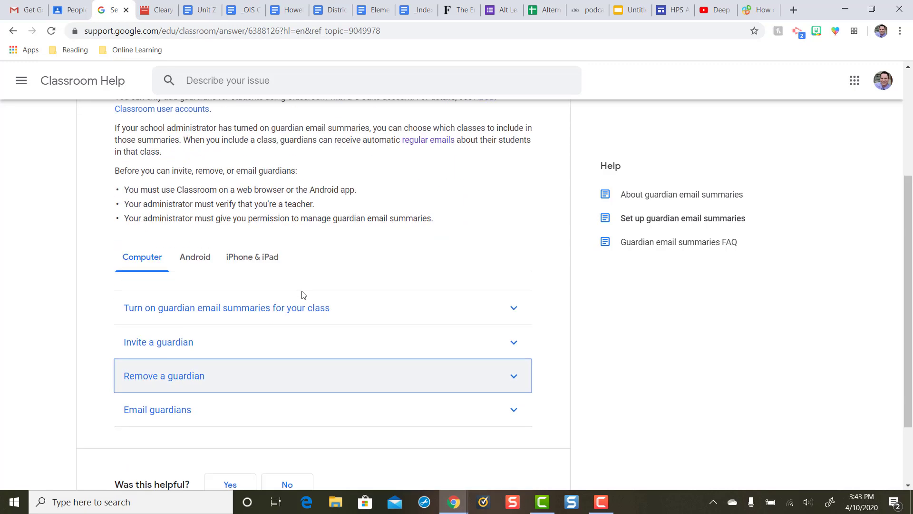
pyautogui.scroll(1, 304, 295)
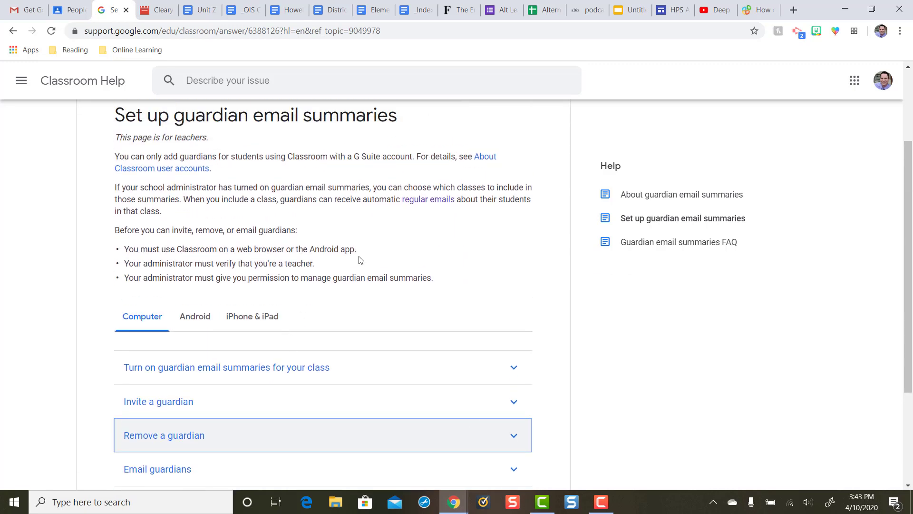